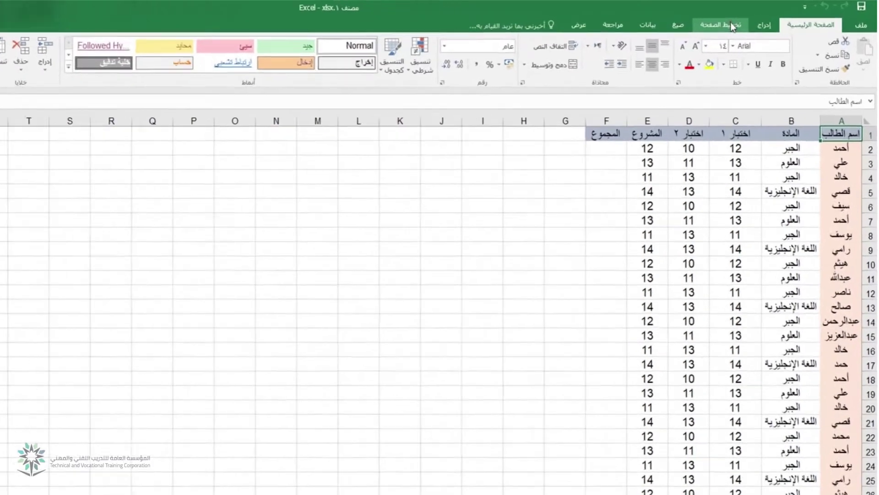
Step: Switch the ribbon to the Page Layout tab for the student grades sheet
click(755, 19)
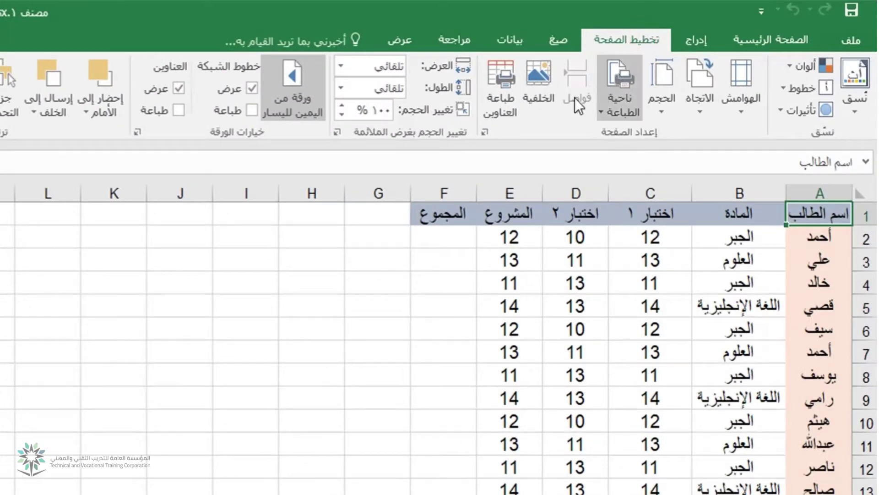
Step: Open the print preview from the Page Setup dialog
click(484, 133)
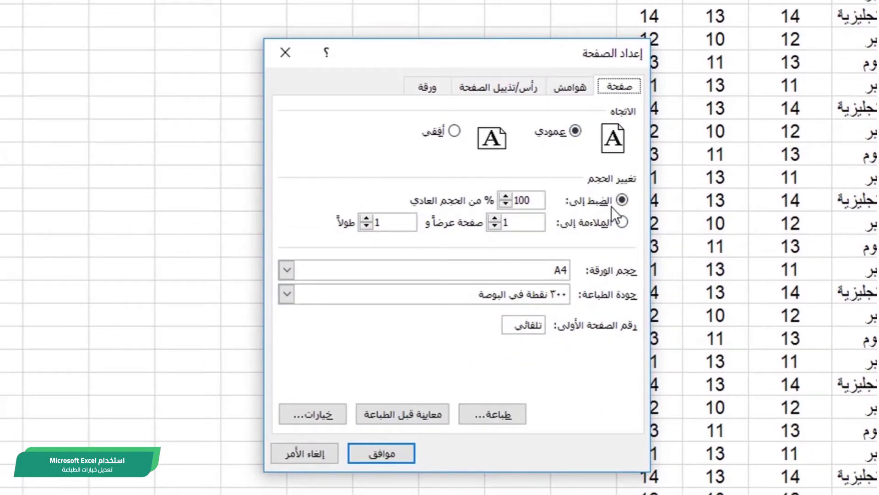
click(497, 417)
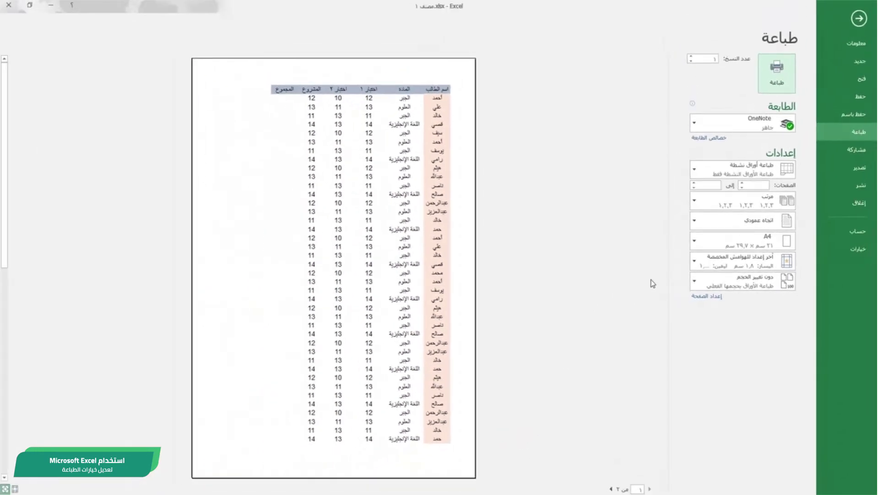
Step: Preview the entire workbook and page through to the extra contact-info page
click(764, 169)
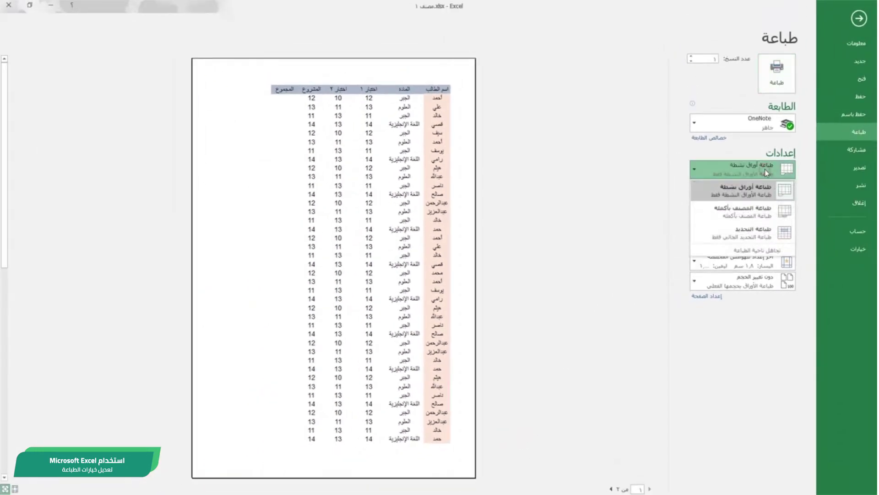
click(751, 211)
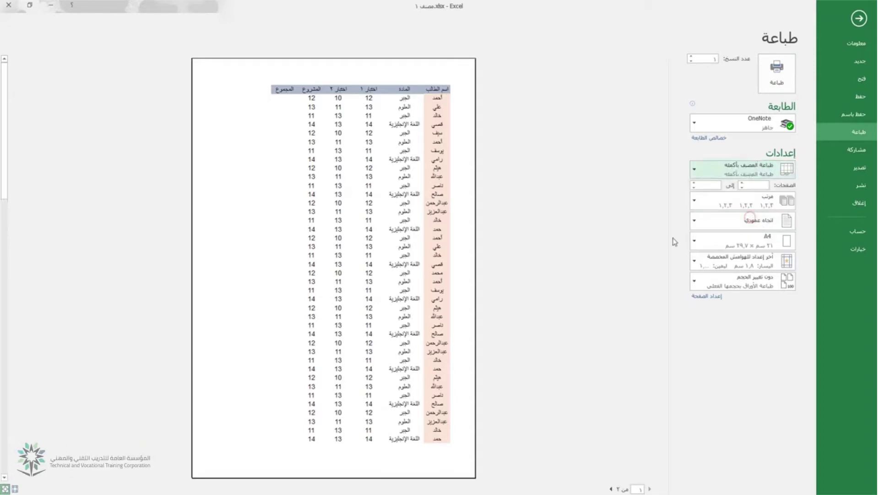
click(611, 489)
click(612, 489)
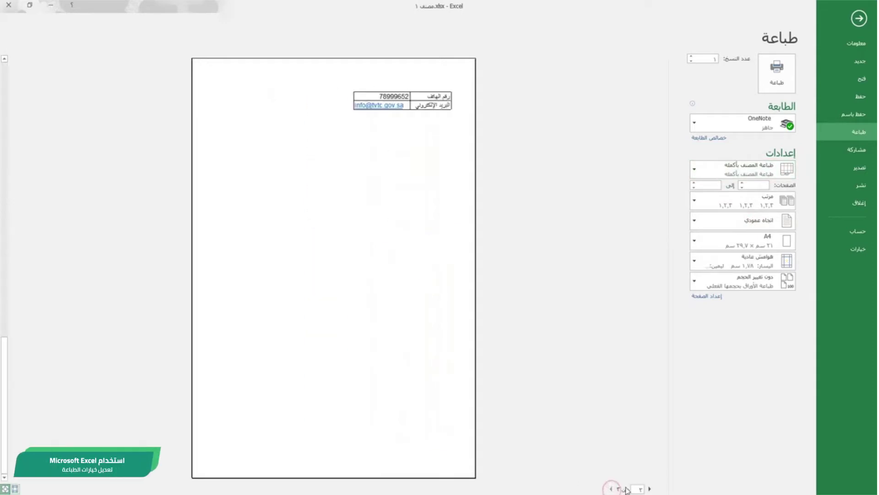
click(650, 489)
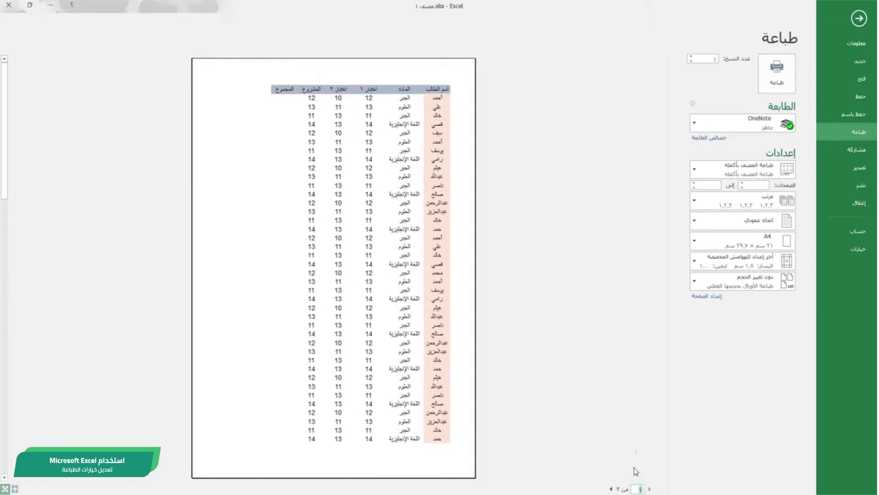
Step: Switch back to Print Active Sheets and page through the two-page preview
click(759, 168)
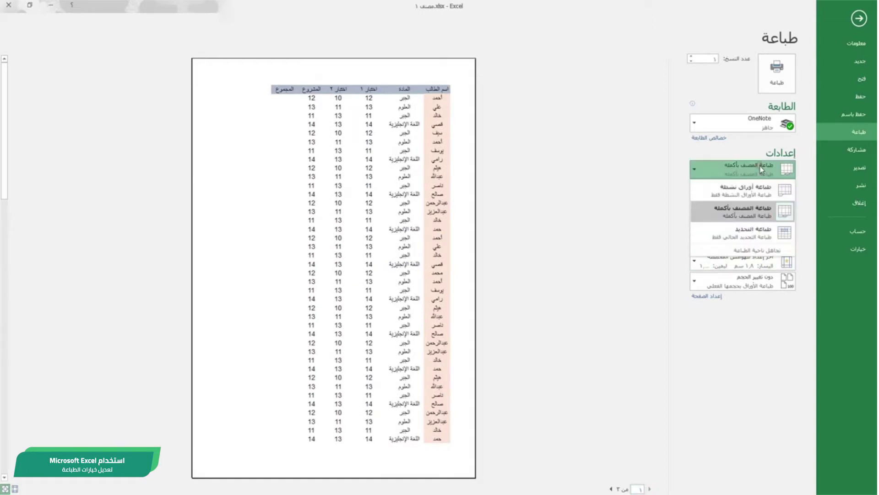
click(759, 192)
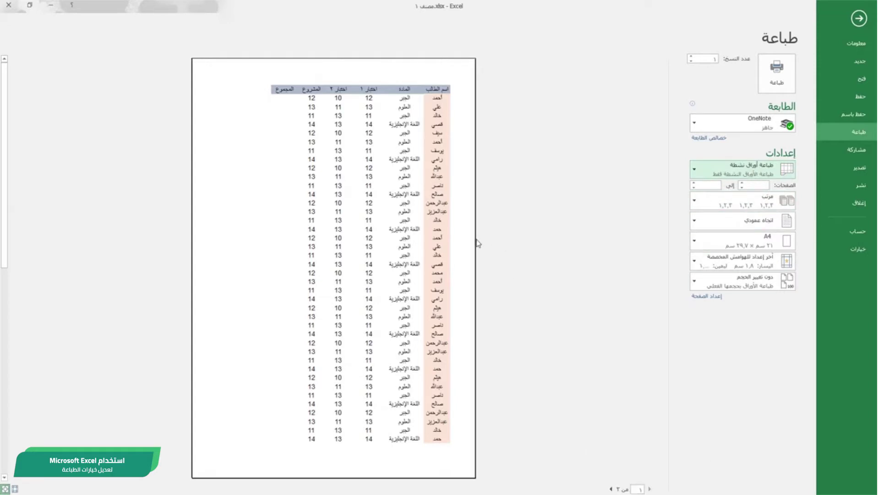
click(611, 489)
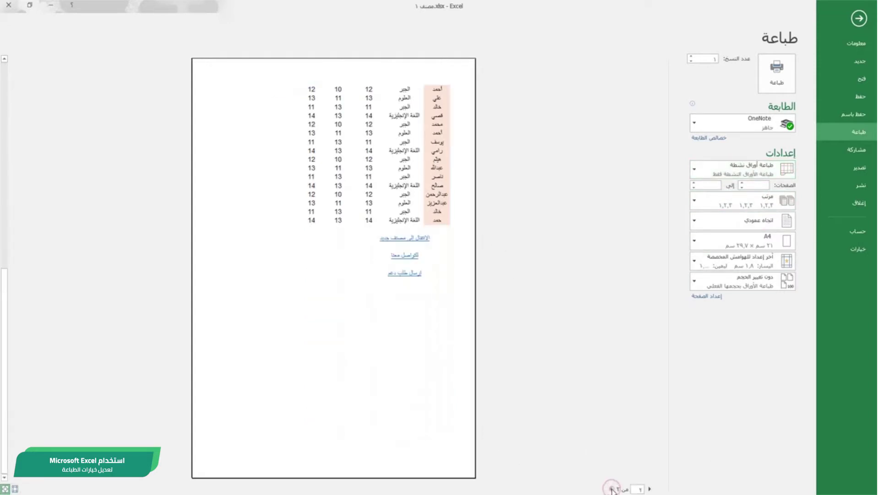
click(651, 489)
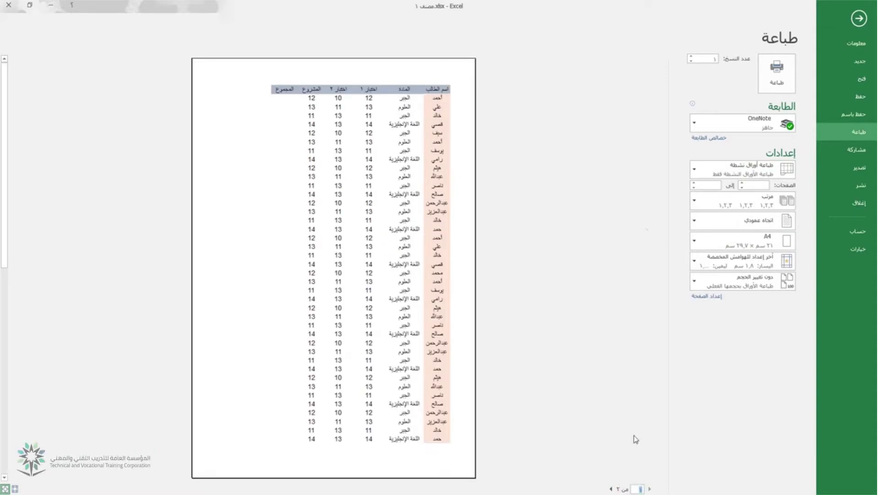
Step: Group sheet ورقة٢ with ورقة١ and open their print preview via Page Setup
click(861, 20)
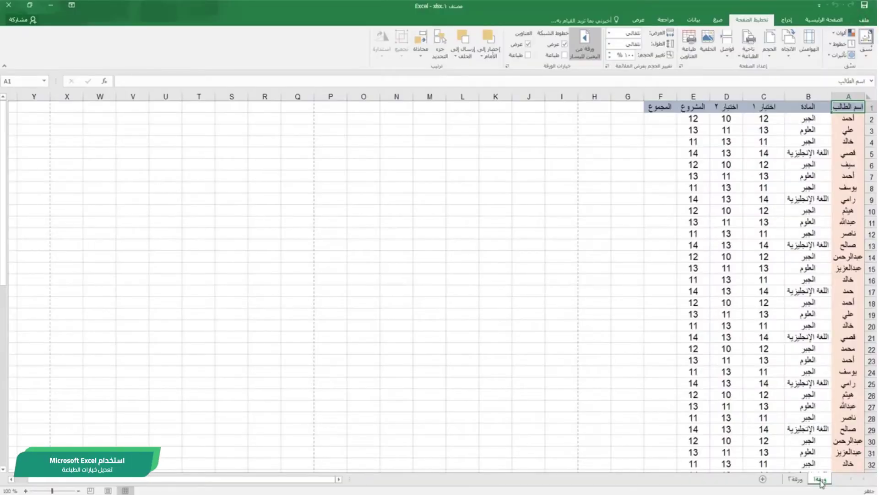
ctrl+click(795, 479)
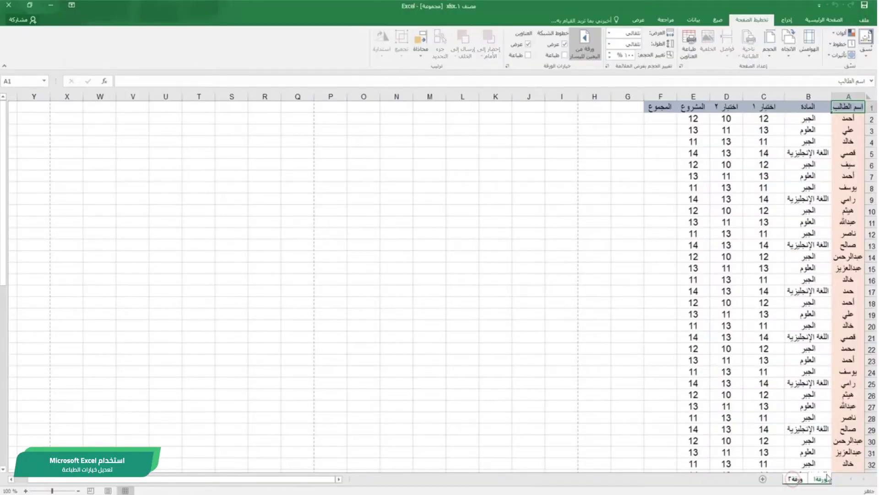
click(681, 66)
click(623, 352)
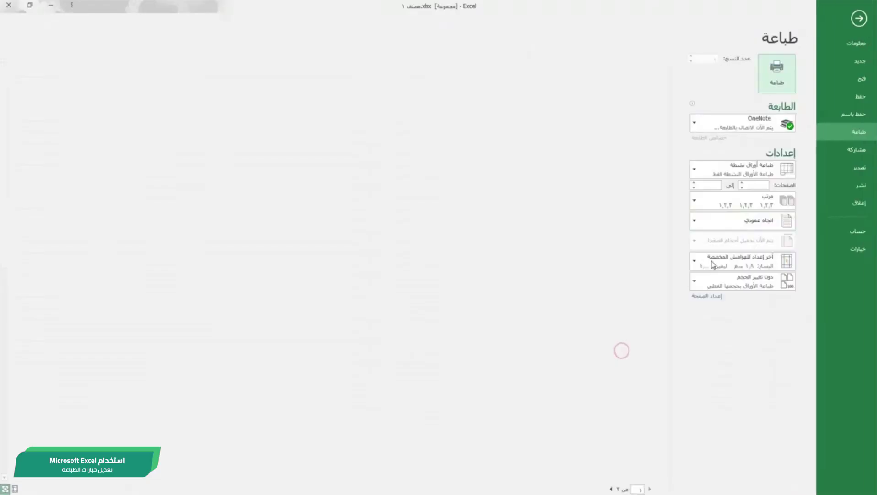
Step: Keep Print Active Sheets, page through the three preview pages, and return to the worksheet
click(754, 170)
click(751, 190)
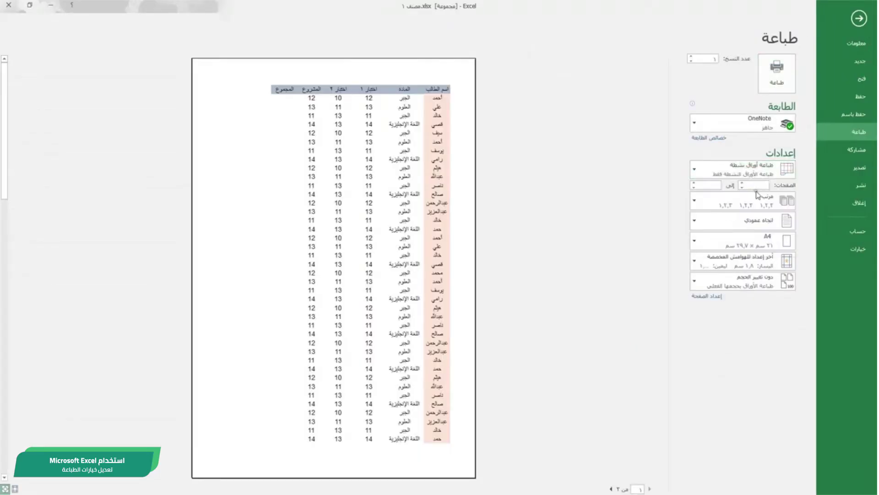
click(611, 490)
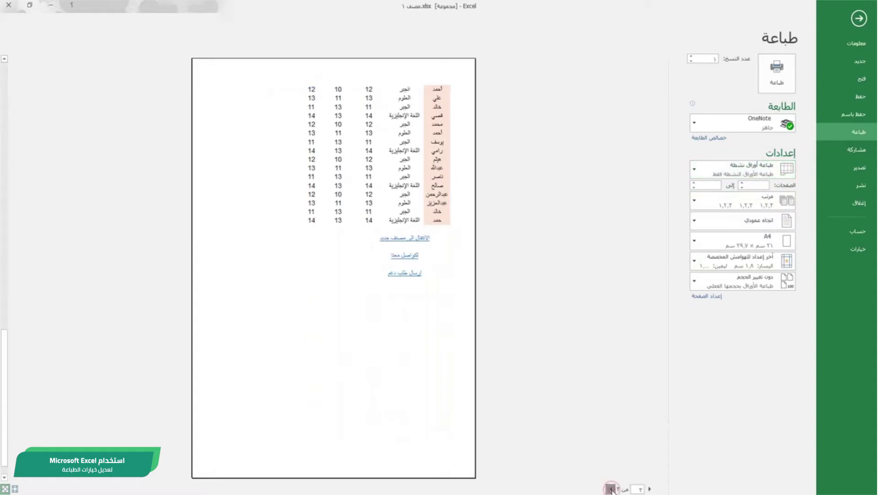
click(612, 489)
click(648, 489)
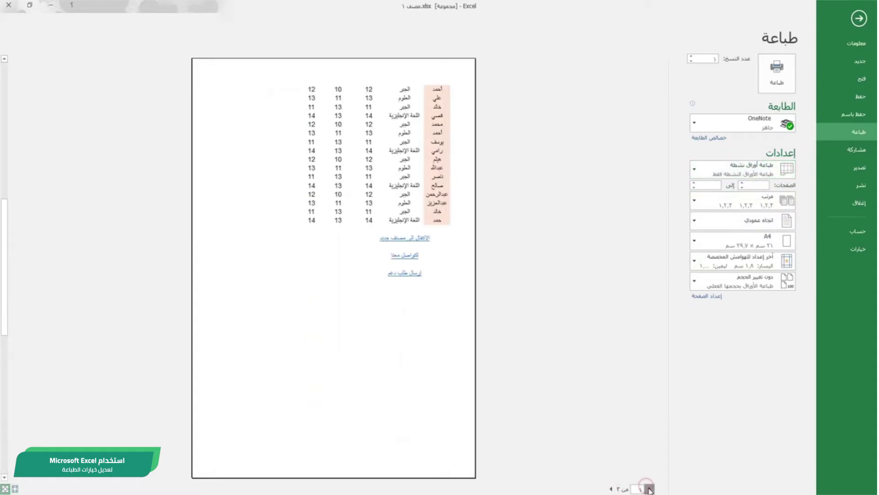
click(648, 489)
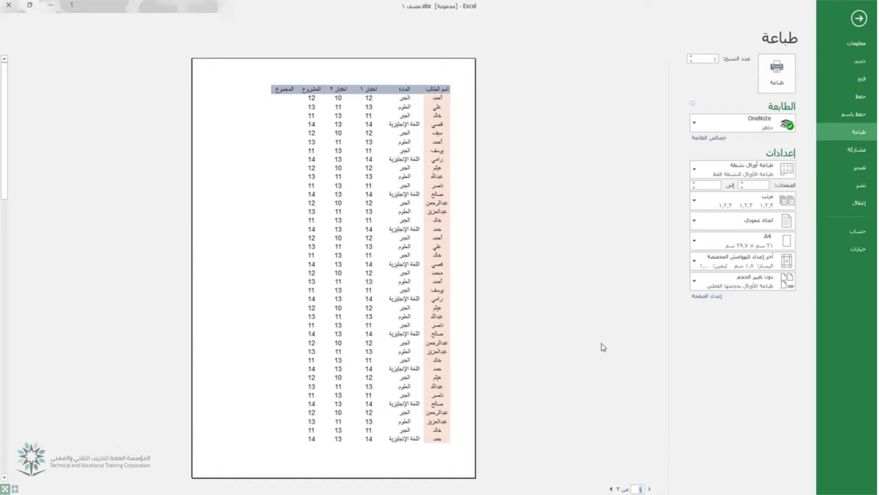
click(859, 18)
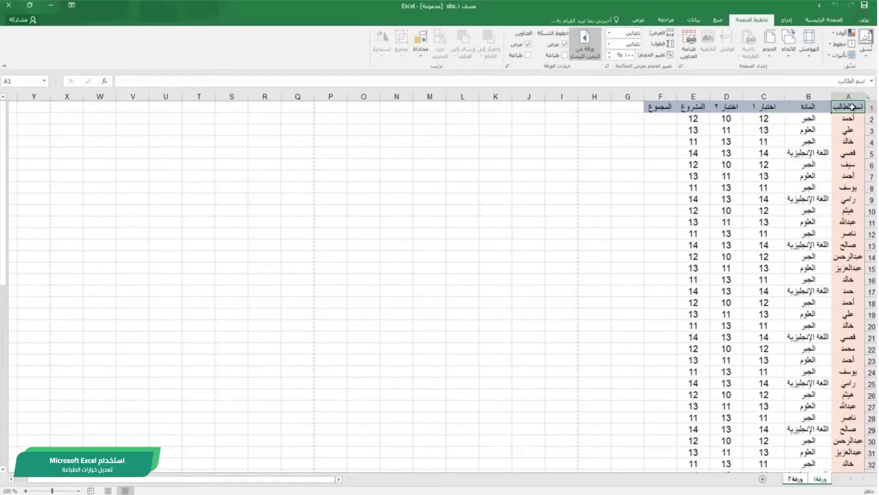
Step: Select the grades range A1:G19, preview with Print Selection, then return to the sheet
drag(852, 107, 627, 315)
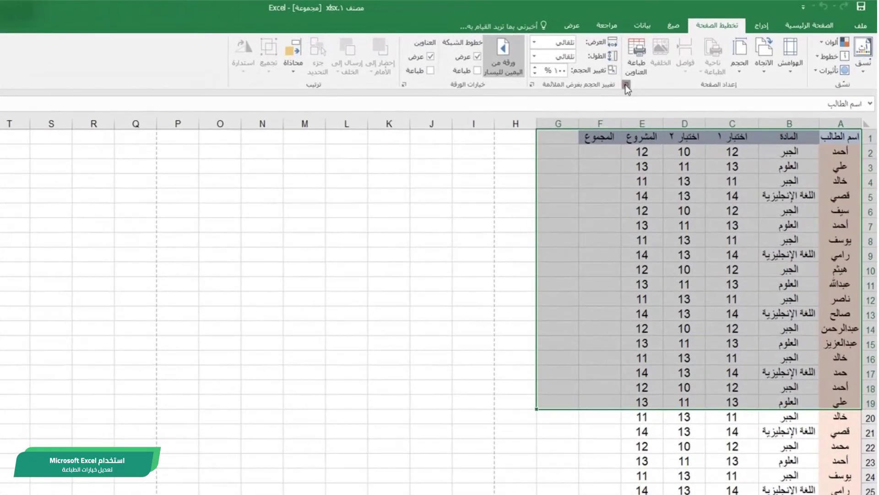
click(681, 66)
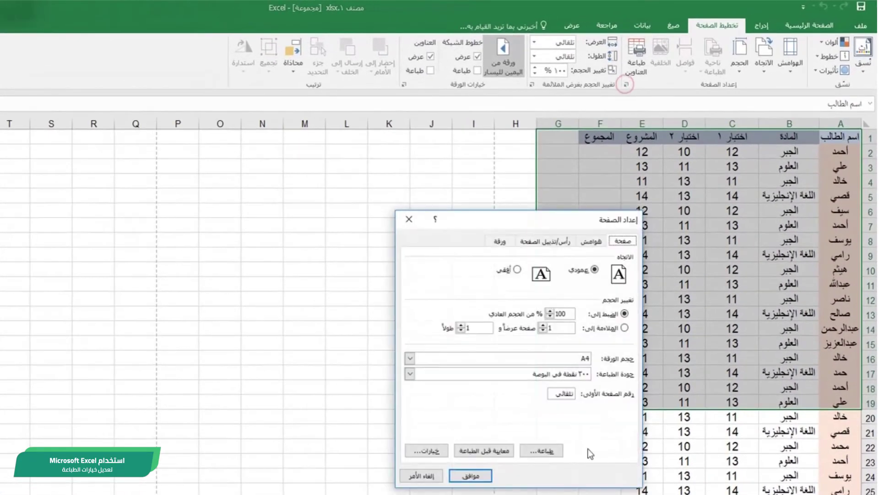
click(542, 450)
click(780, 181)
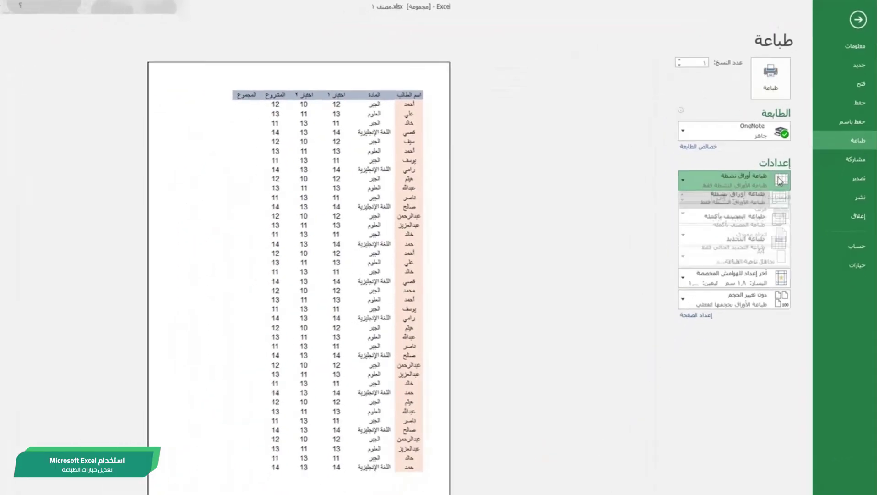
click(741, 238)
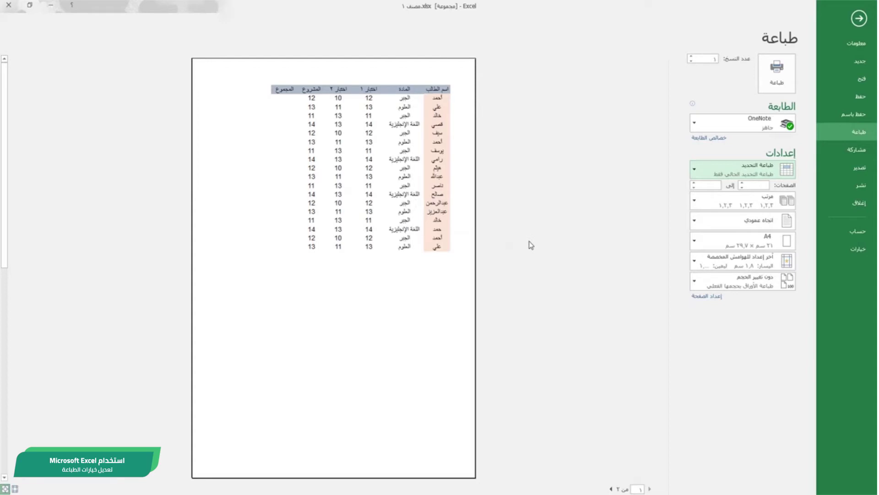
key(Escape)
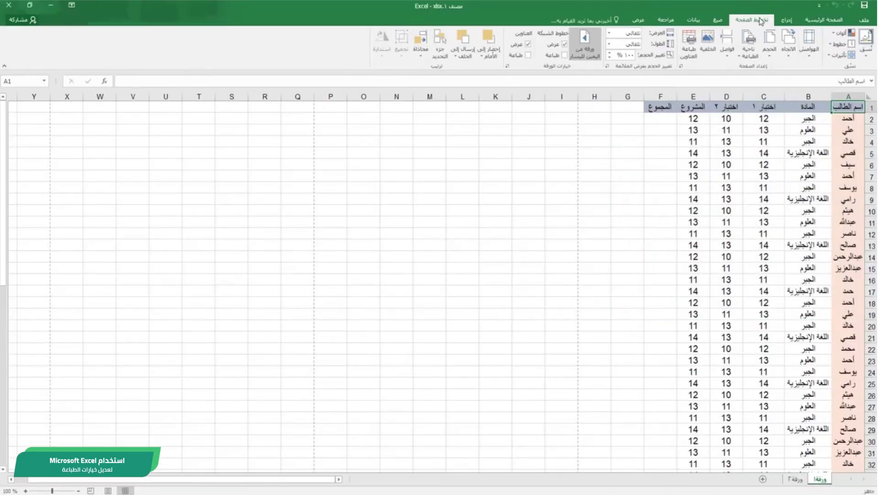
Step: Clear the print area, set printing to Print Entire Workbook, and return to the worksheet
click(748, 56)
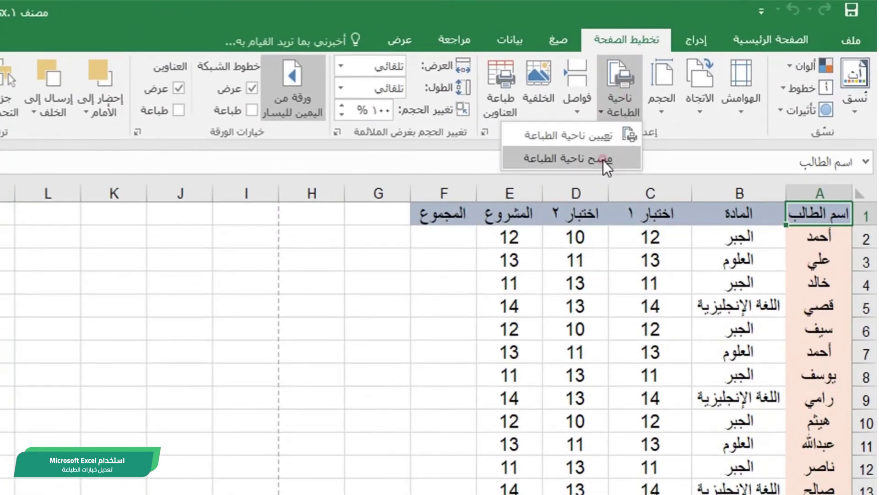
click(603, 159)
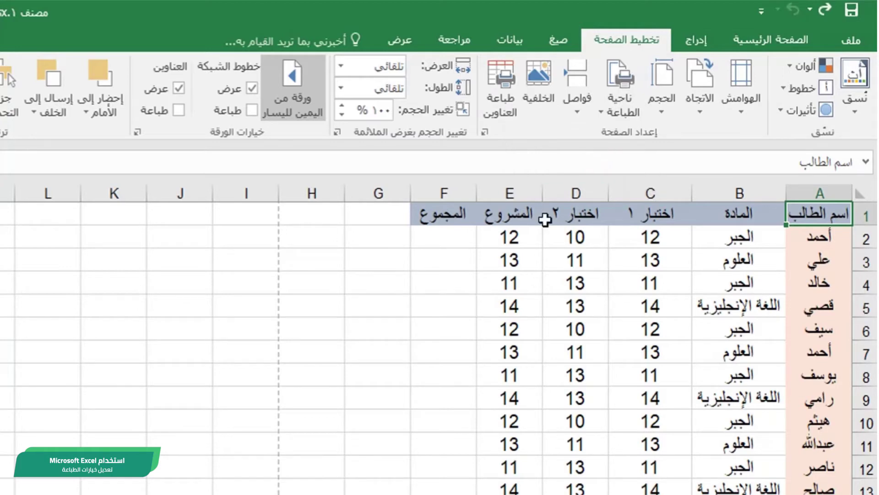
click(485, 131)
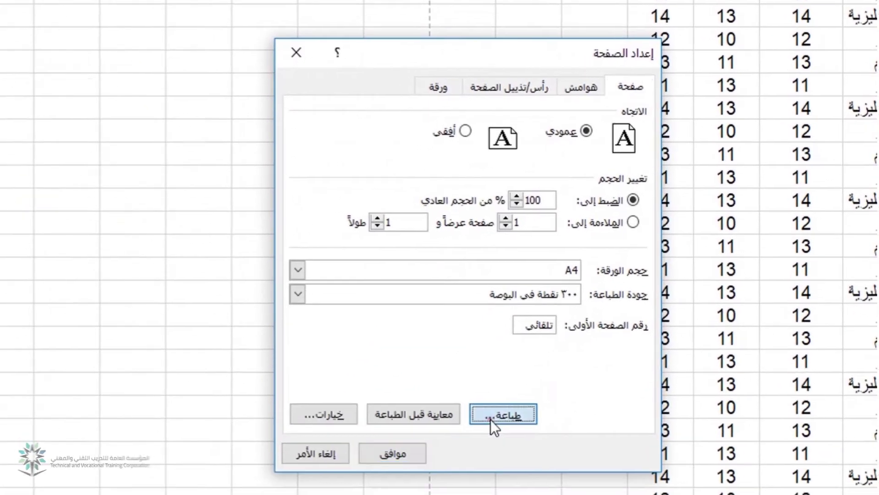
click(485, 429)
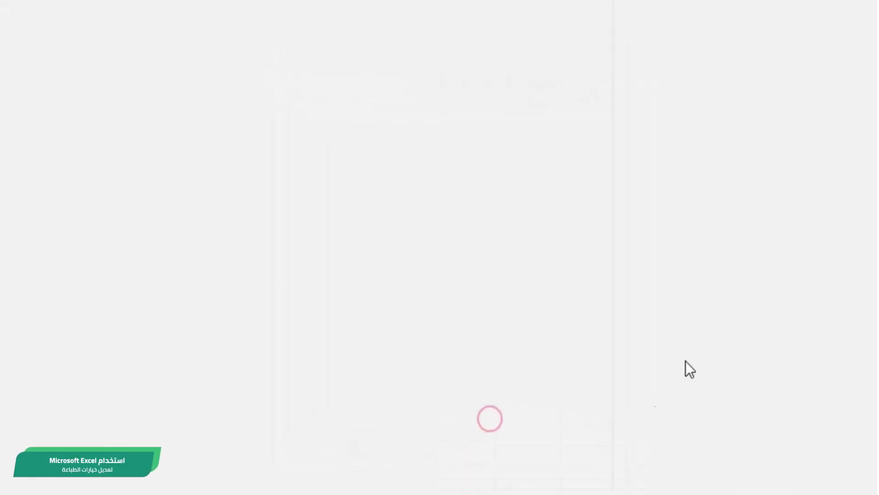
click(796, 66)
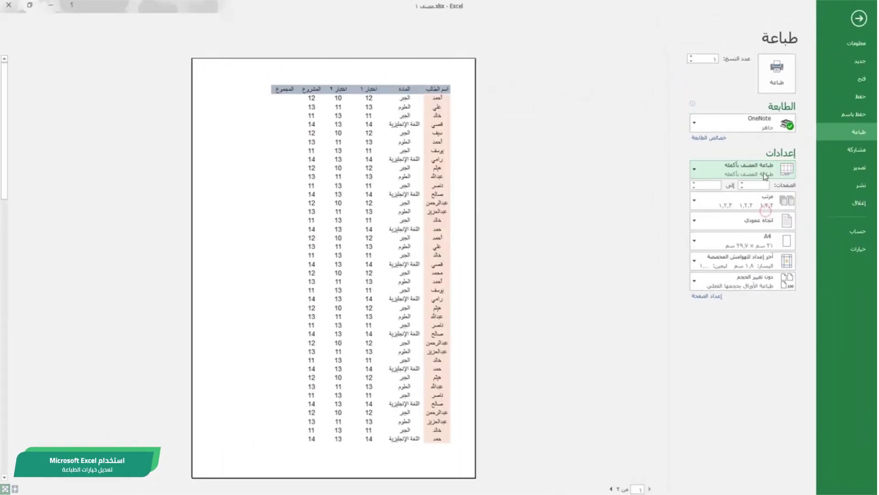
click(763, 174)
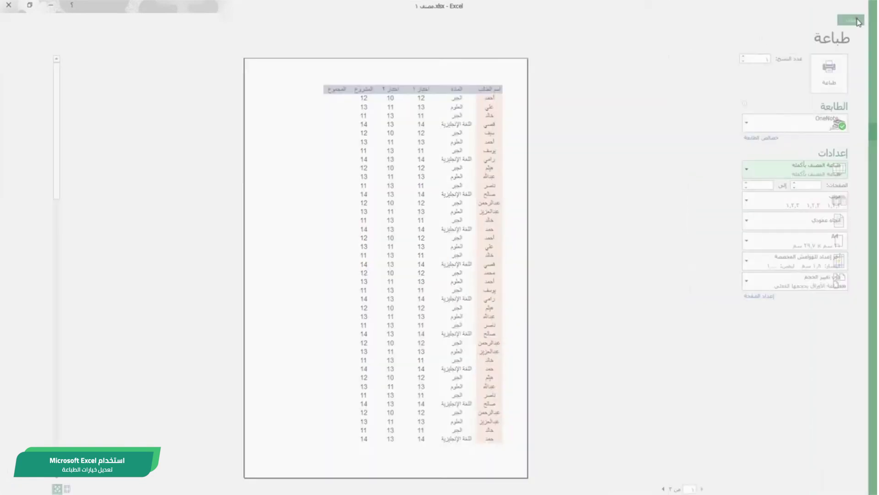
click(858, 21)
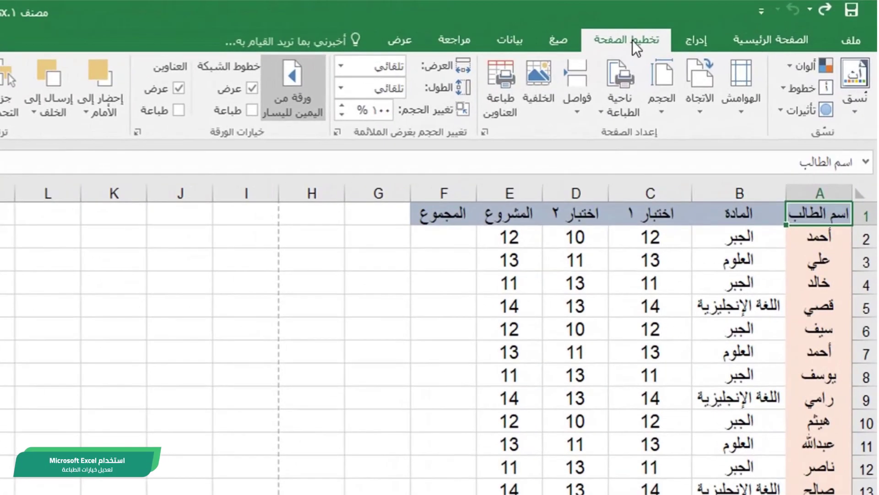
Step: Open the print preview and apply Fit Sheet on One Page scaling
click(484, 132)
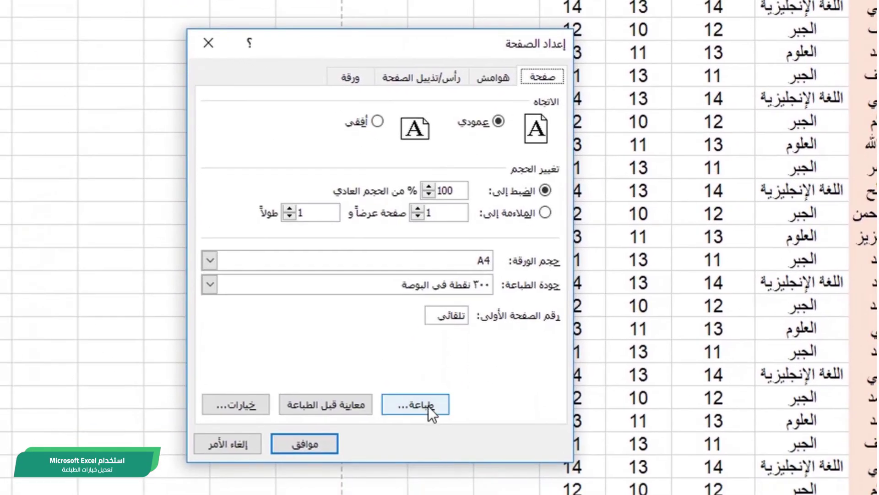
click(428, 406)
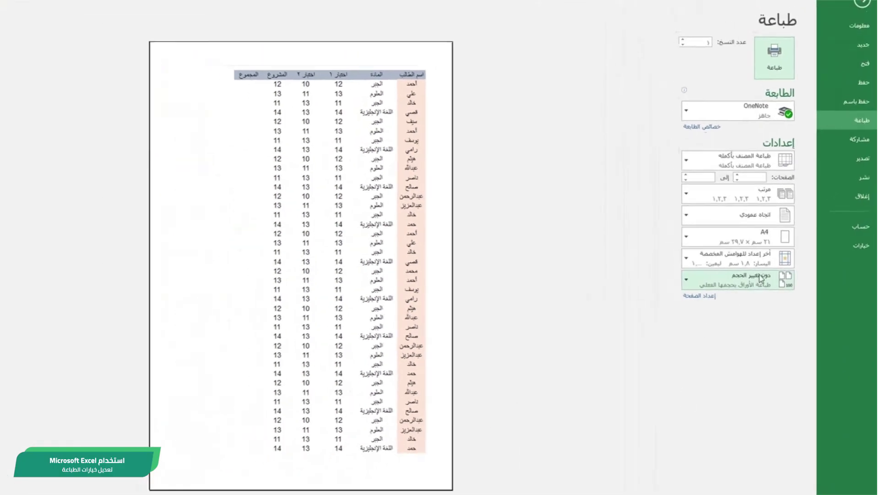
click(723, 283)
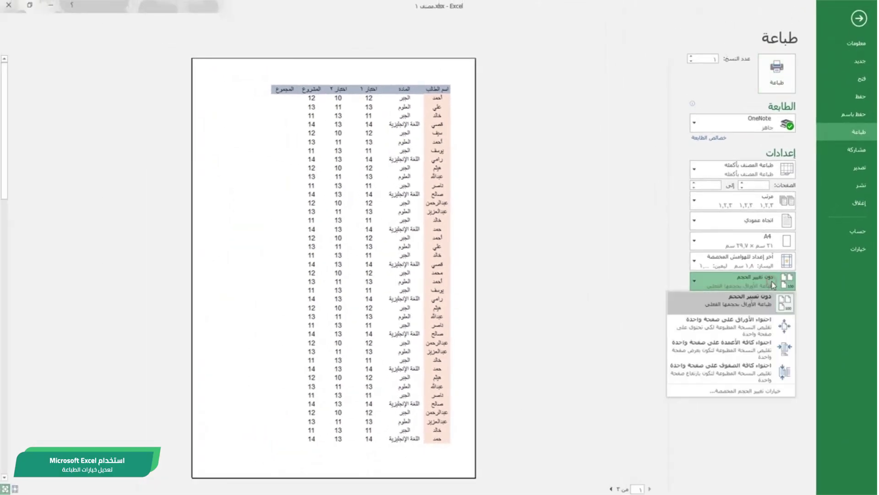
click(721, 327)
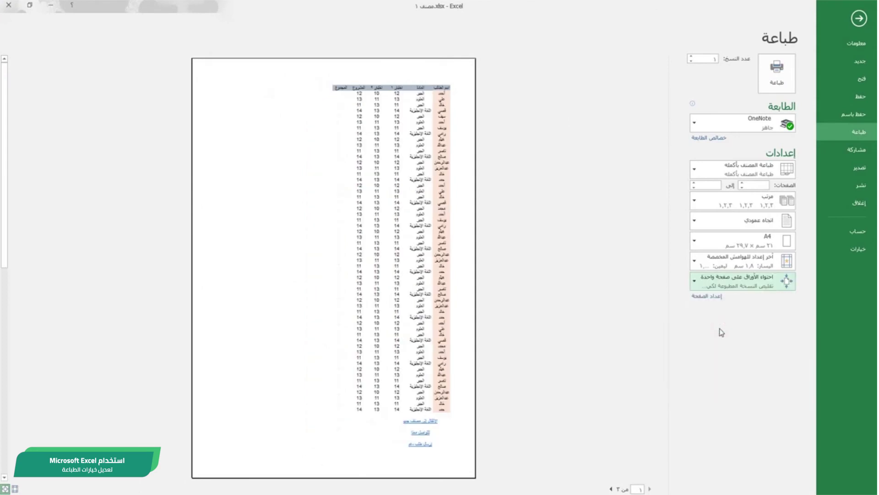
Step: Switch scaling to Fit All Columns on One Page and check both preview pages
click(742, 280)
click(761, 348)
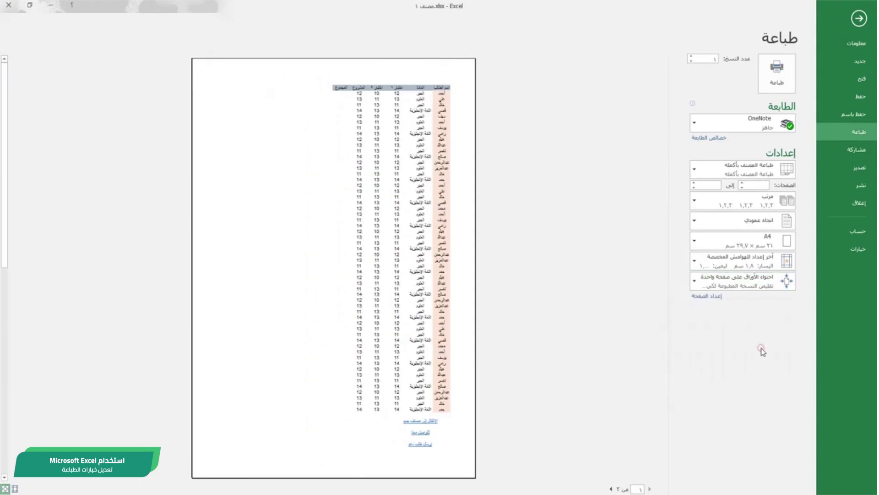
click(610, 489)
click(649, 488)
Step: Apply Fit All Rows on One Page scaling and check the preview
click(742, 281)
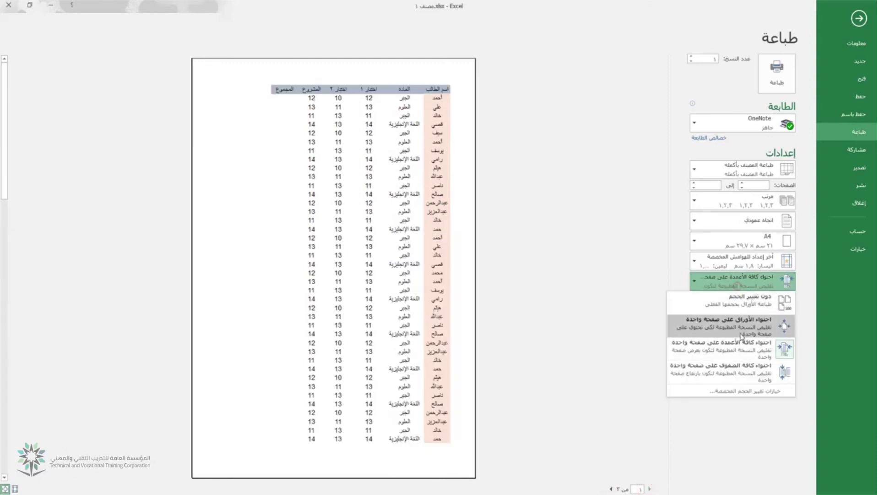
click(746, 378)
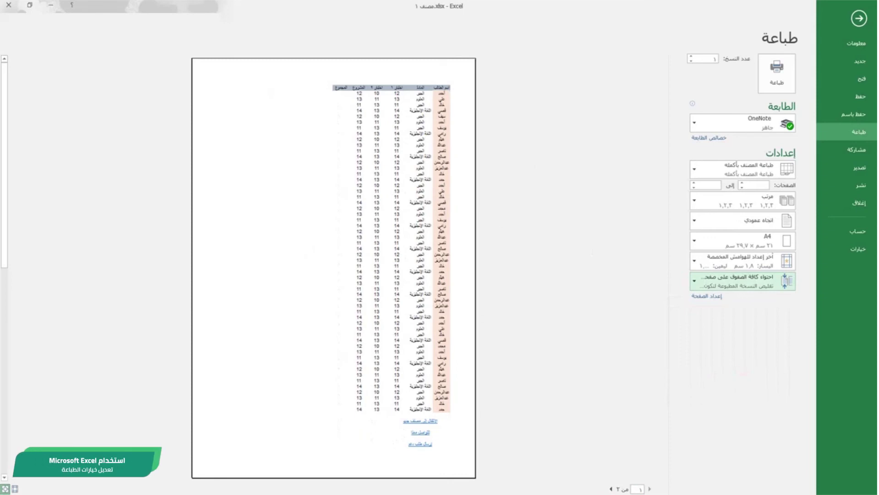
click(649, 489)
click(742, 280)
click(754, 395)
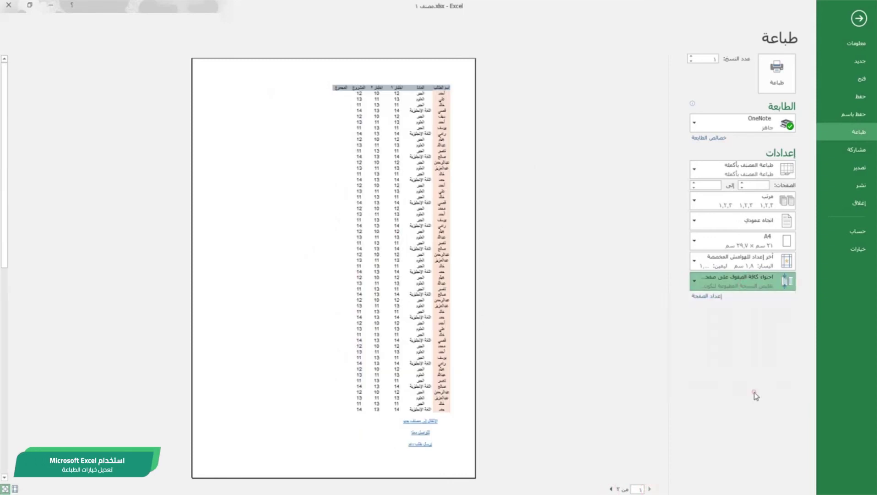
Step: In Page Setup, set scaling to Adjust to 10% of normal size and confirm
drag(657, 176, 641, 152)
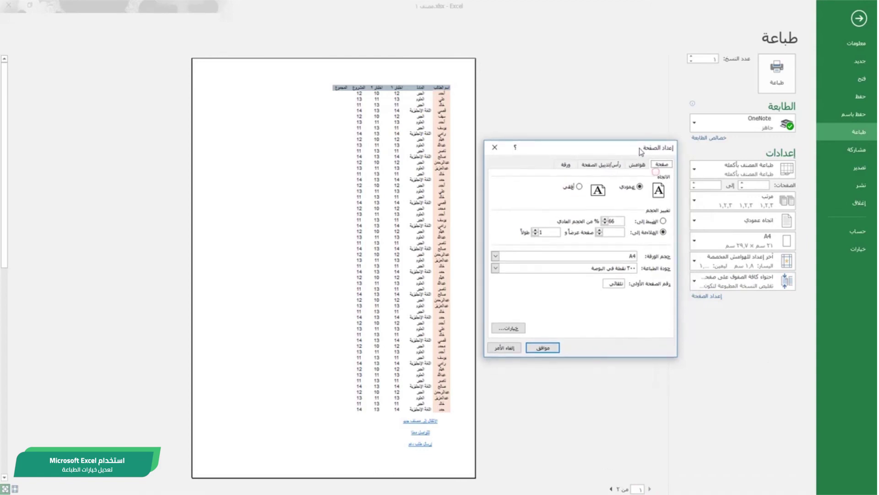
click(663, 221)
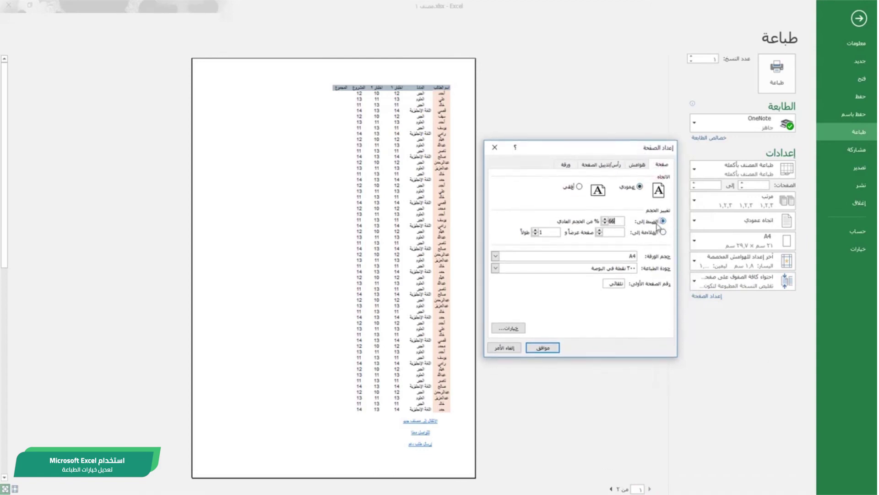
click(663, 232)
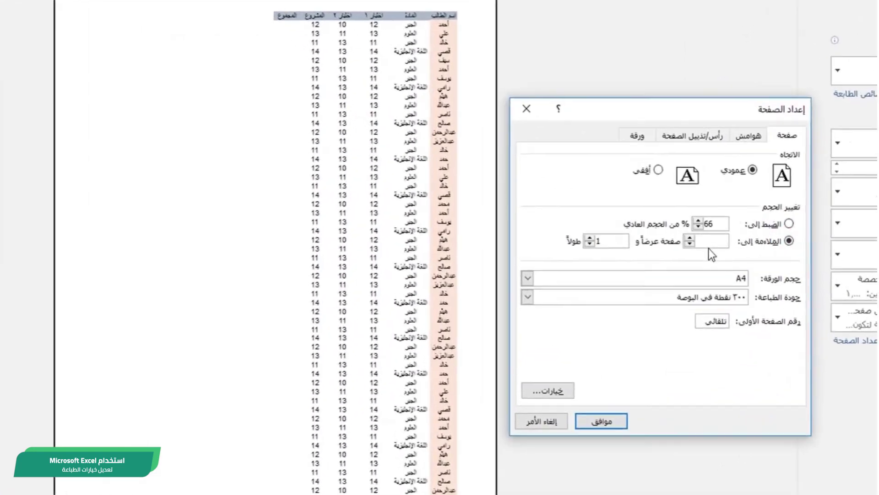
click(616, 222)
click(729, 227)
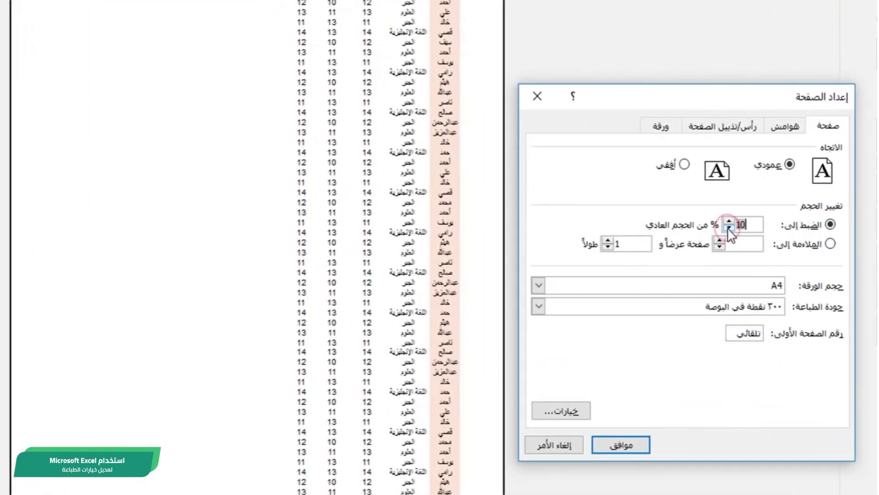
click(633, 442)
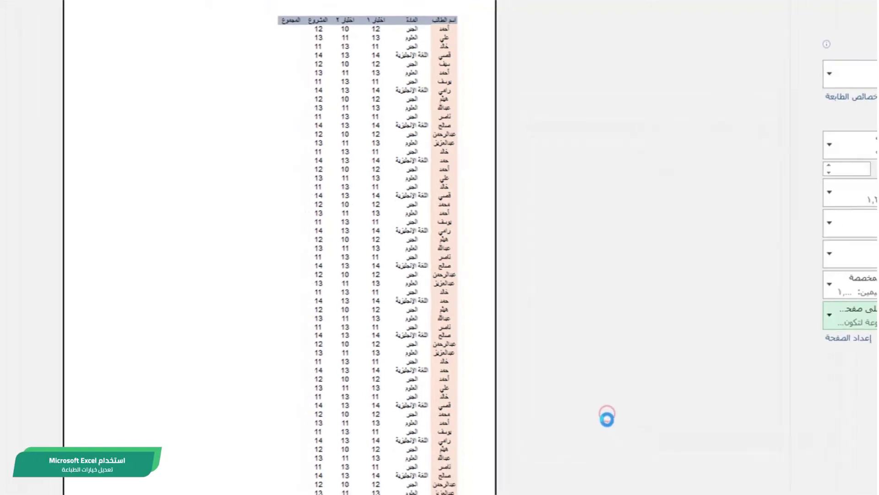